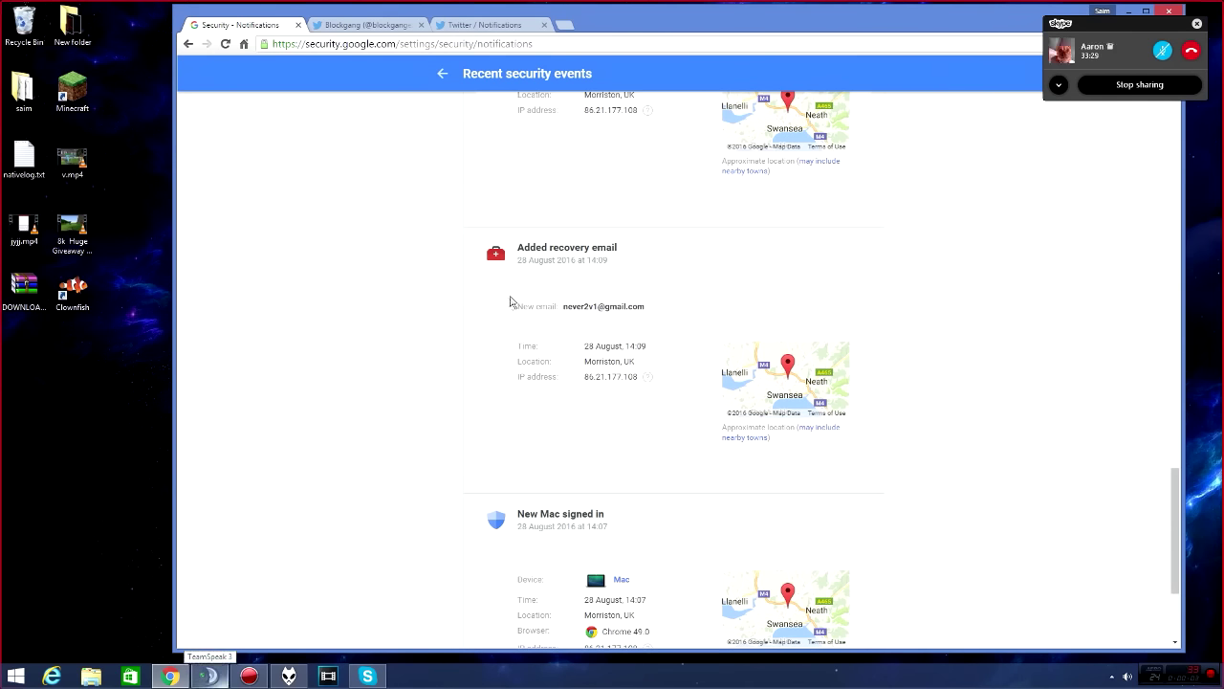
Step: Highlight the added recovery email, then copy the first gyazo link from the Blockgang DM
drag(566, 306, 660, 362)
click(673, 367)
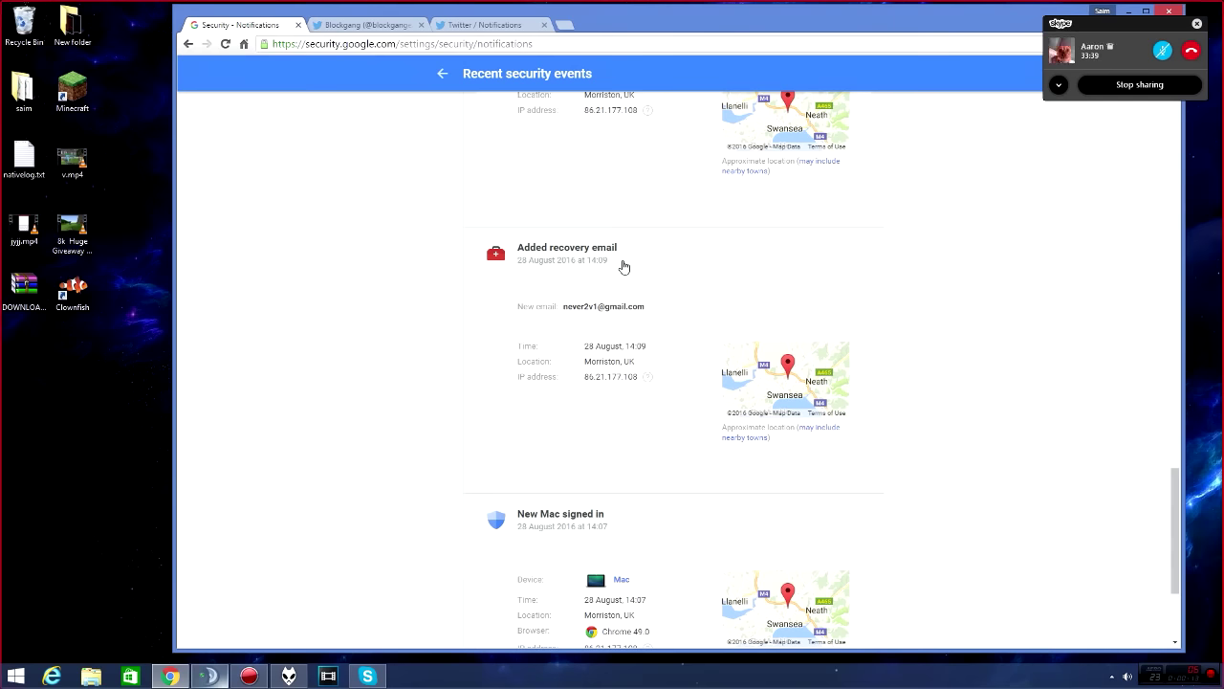
click(372, 25)
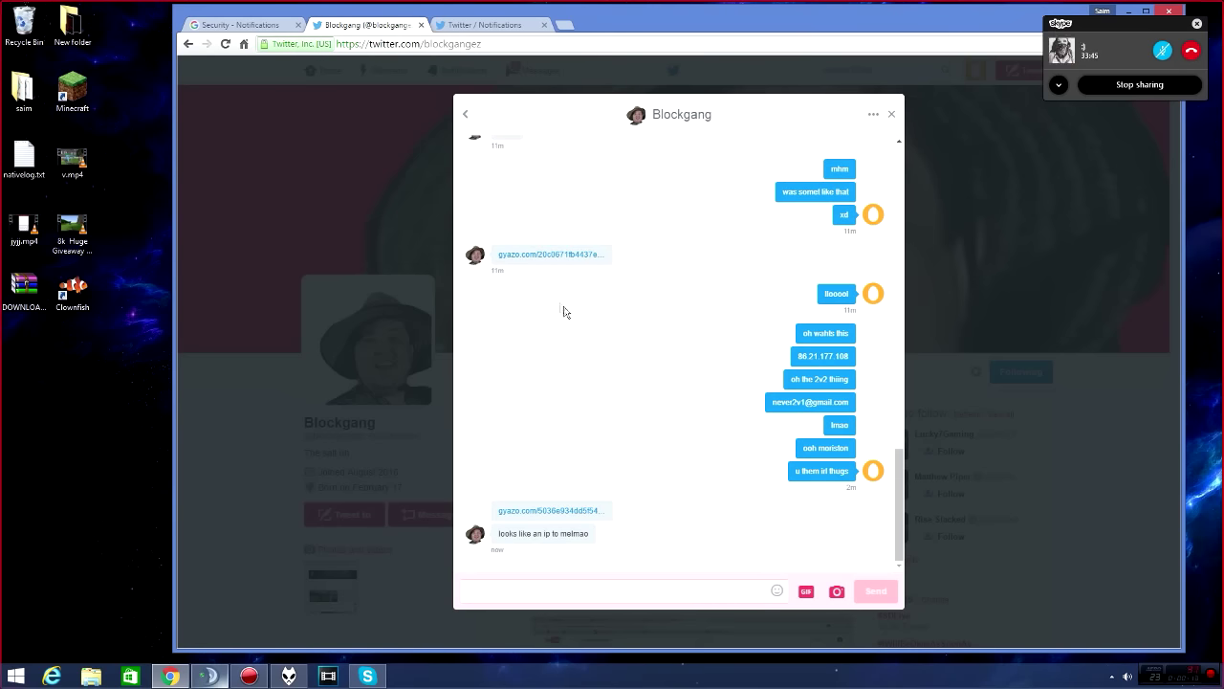
scroll(564, 311, up, 1)
scroll(593, 382, down, 1)
right_click(527, 261)
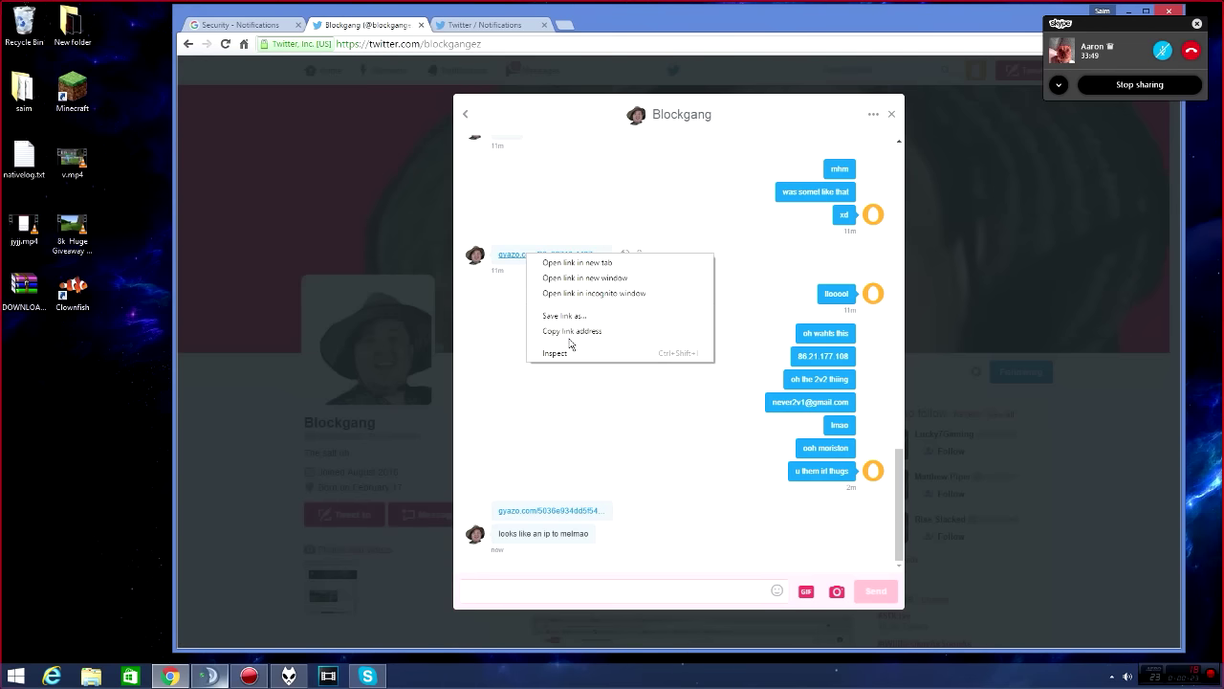
click(574, 337)
Step: Paste and send the copied gyazo link in the TeamSpeak 3 chat
click(209, 676)
right_click(143, 497)
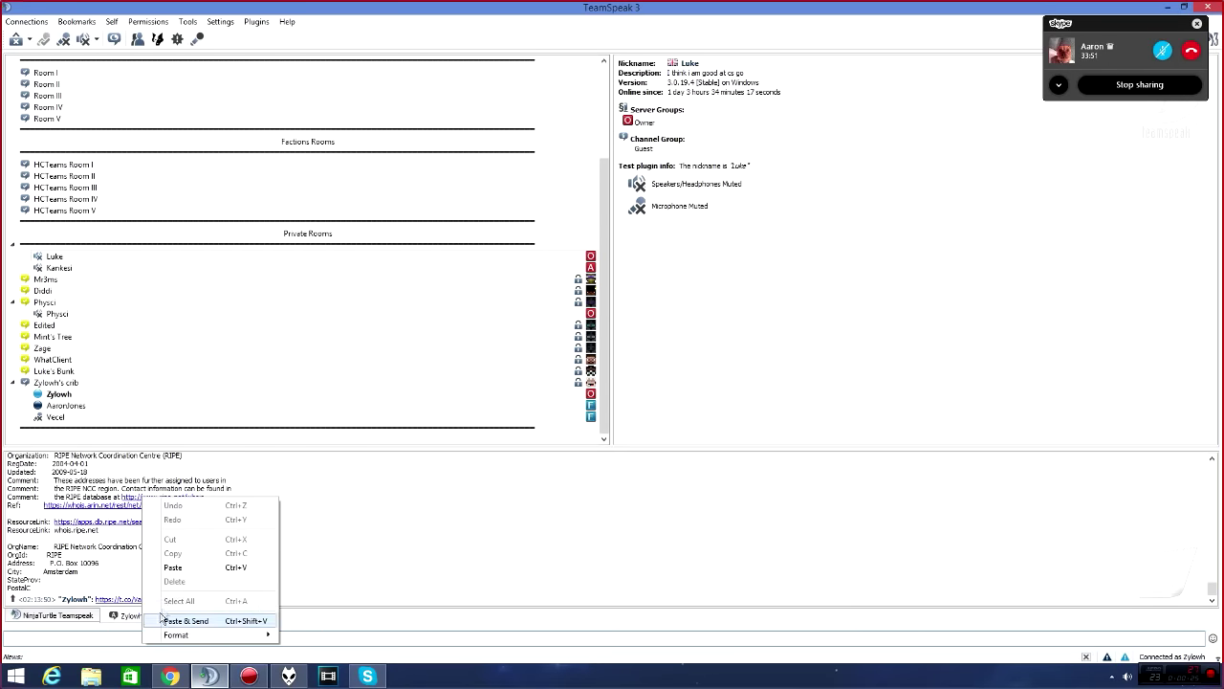
click(172, 582)
click(66, 405)
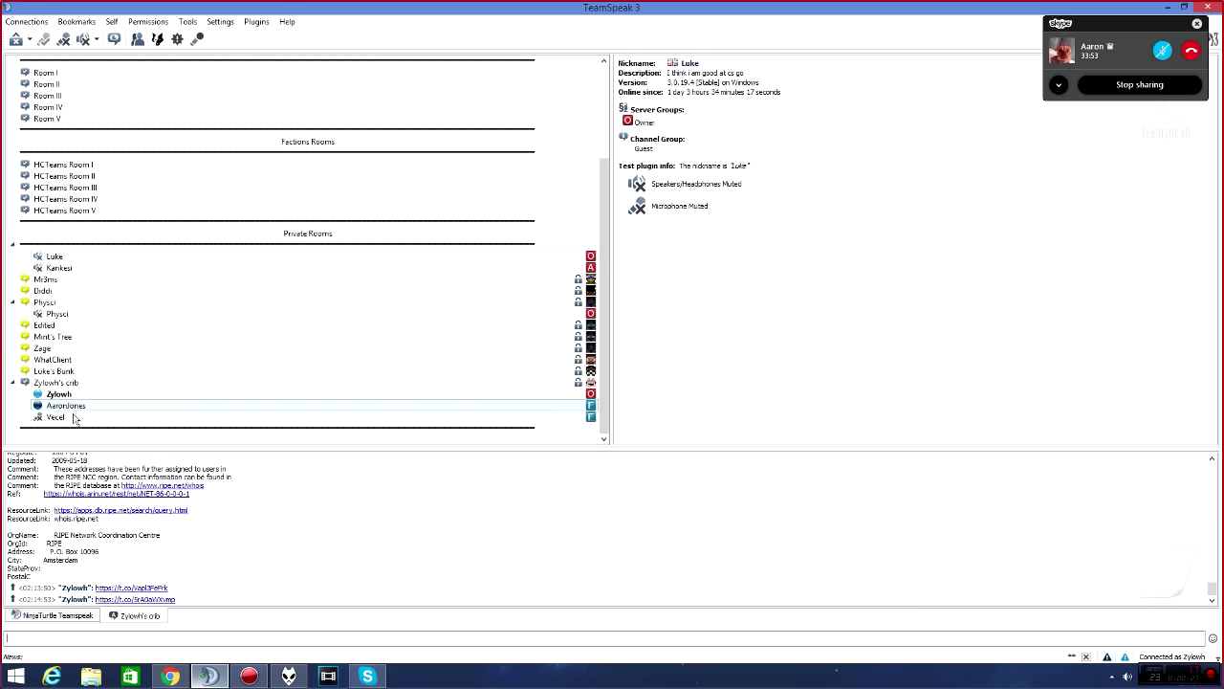
click(367, 677)
click(170, 676)
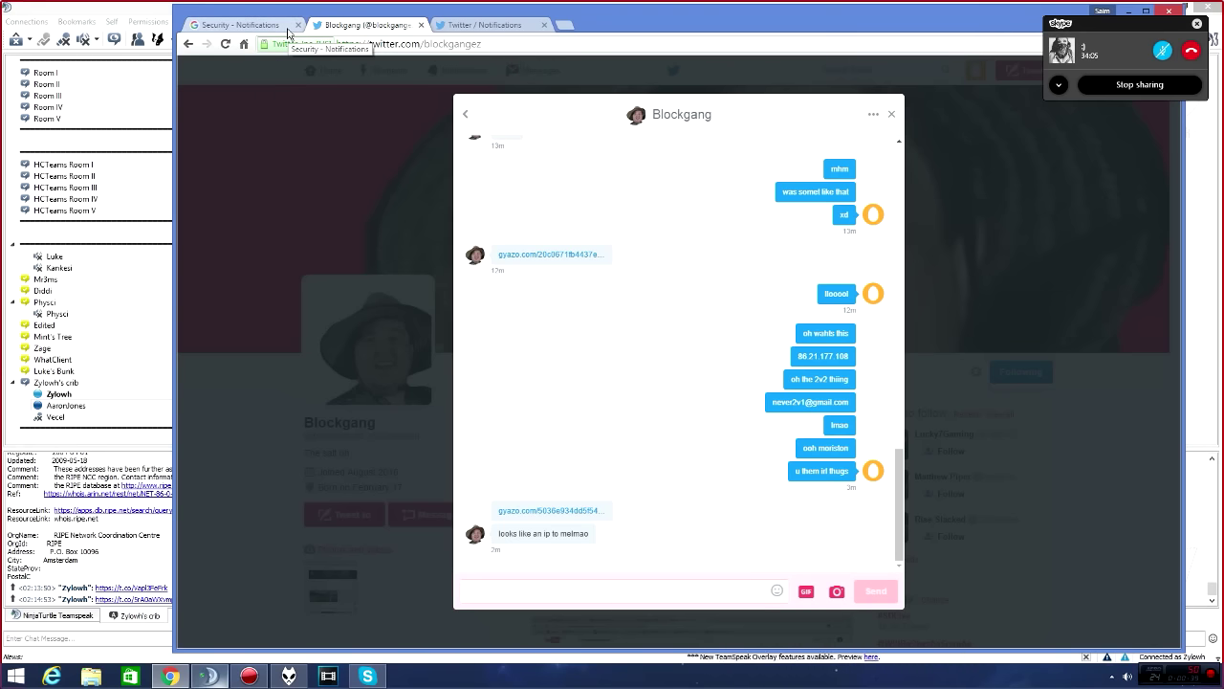
click(244, 25)
click(346, 28)
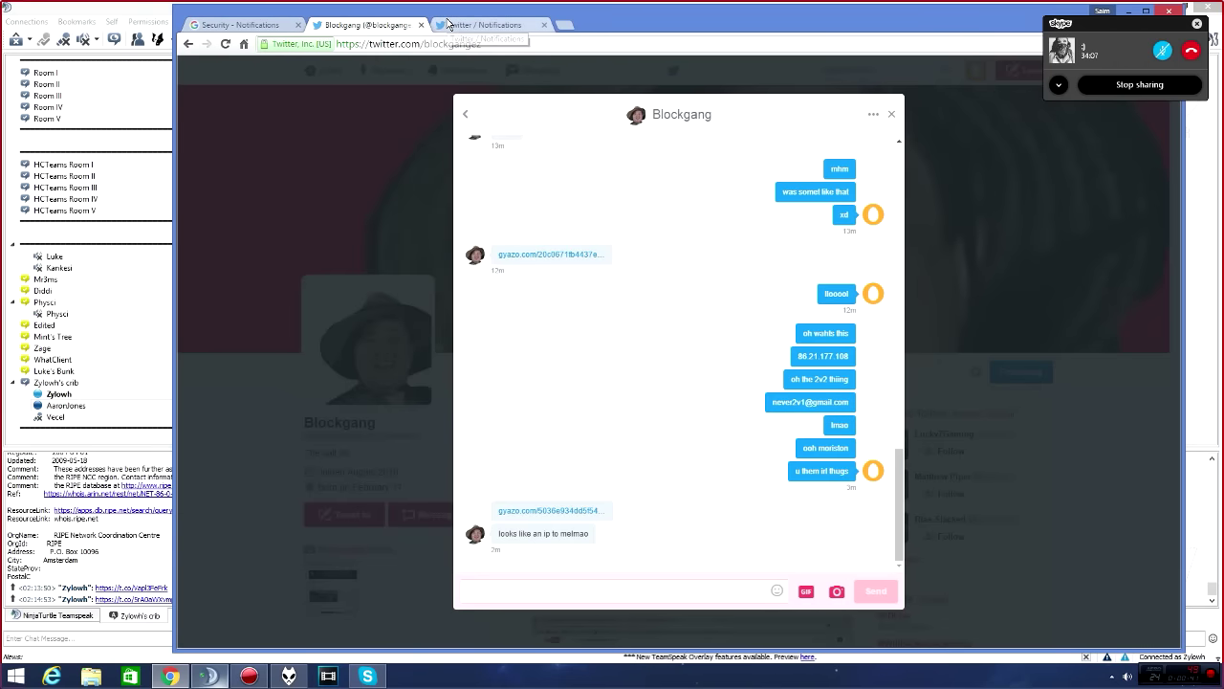